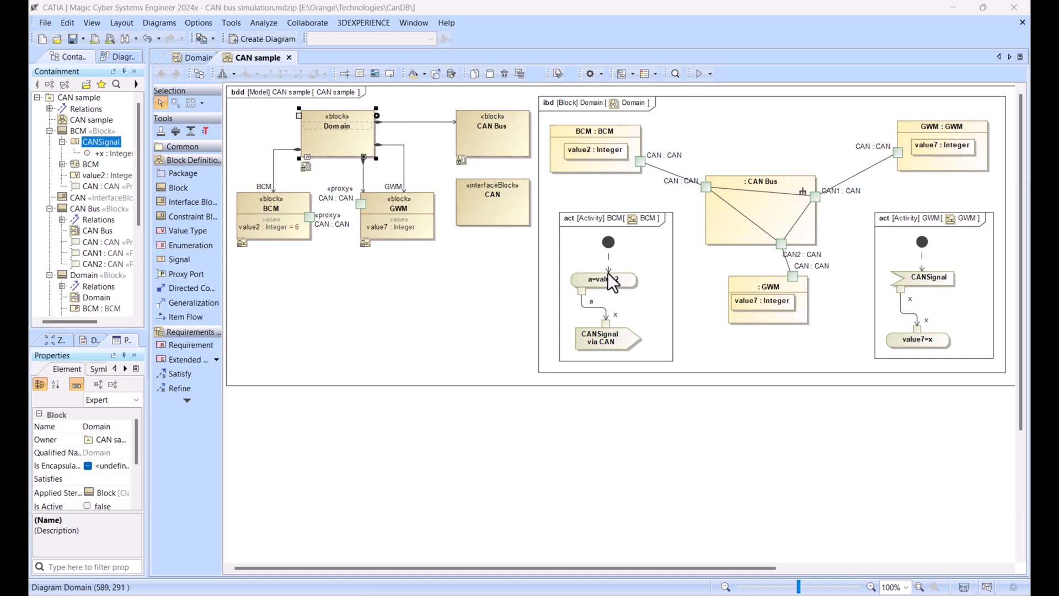
# Step: Review the Domain internal block diagram and BCM activity diagram, then return to the CAN sample diagram
pyautogui.doubleClick(649, 301)
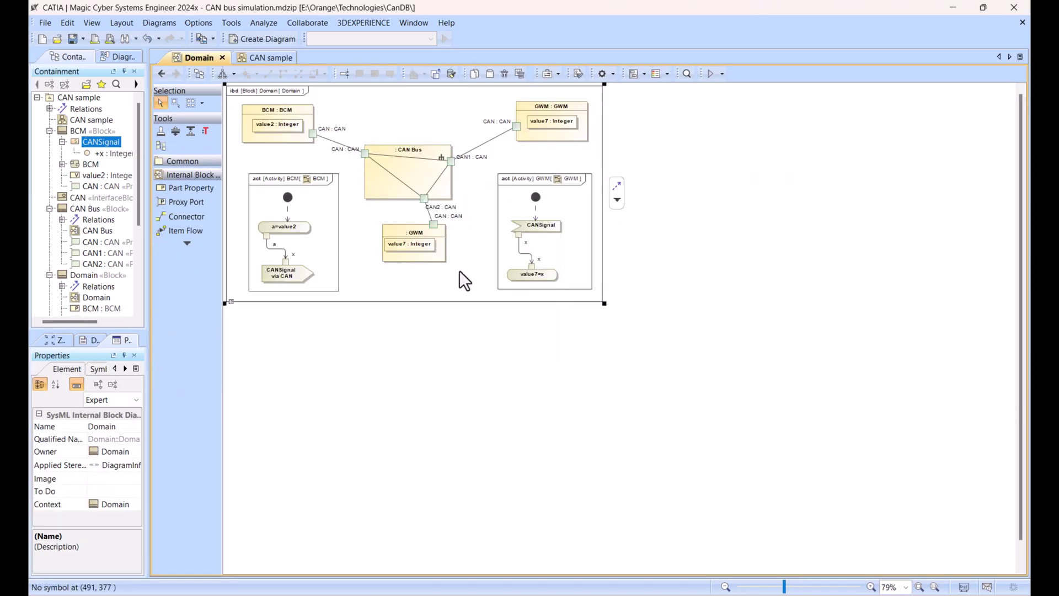
pyautogui.doubleClick(326, 253)
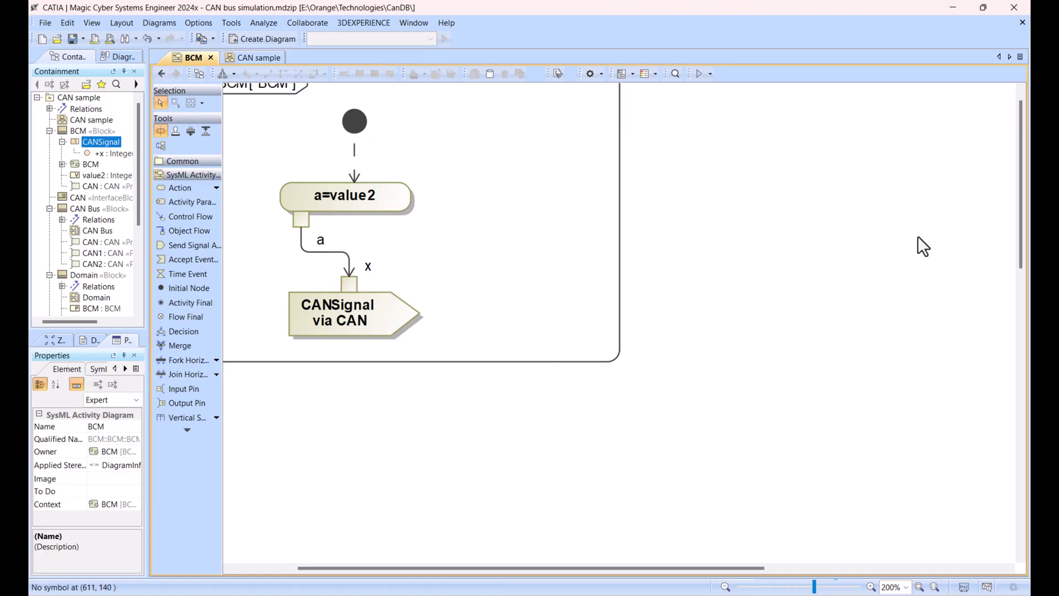
pyautogui.scroll(2, 629, 144)
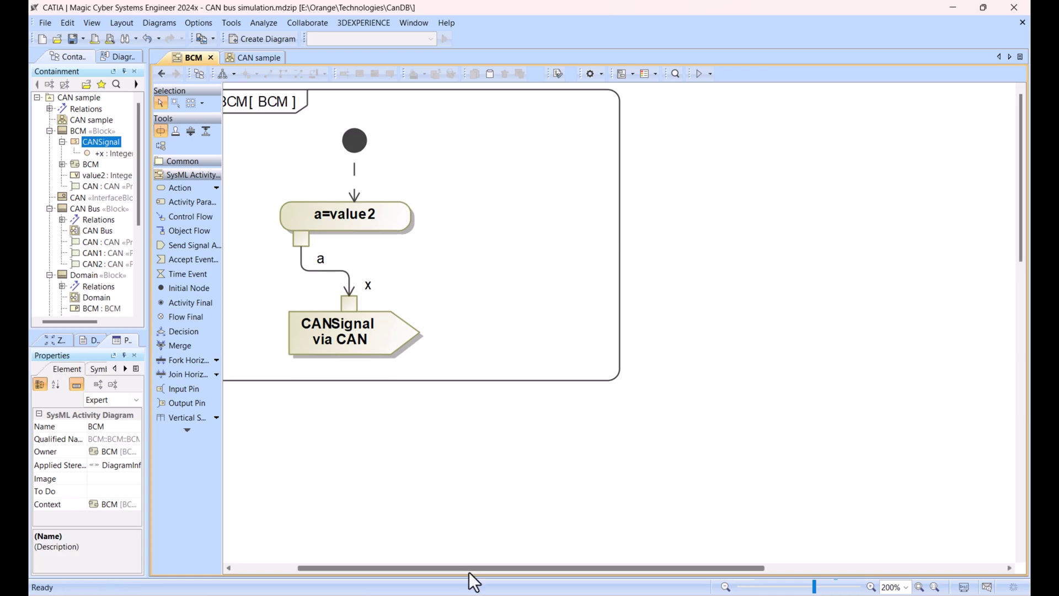
pyautogui.moveTo(468, 570); pyautogui.dragTo(400, 571)
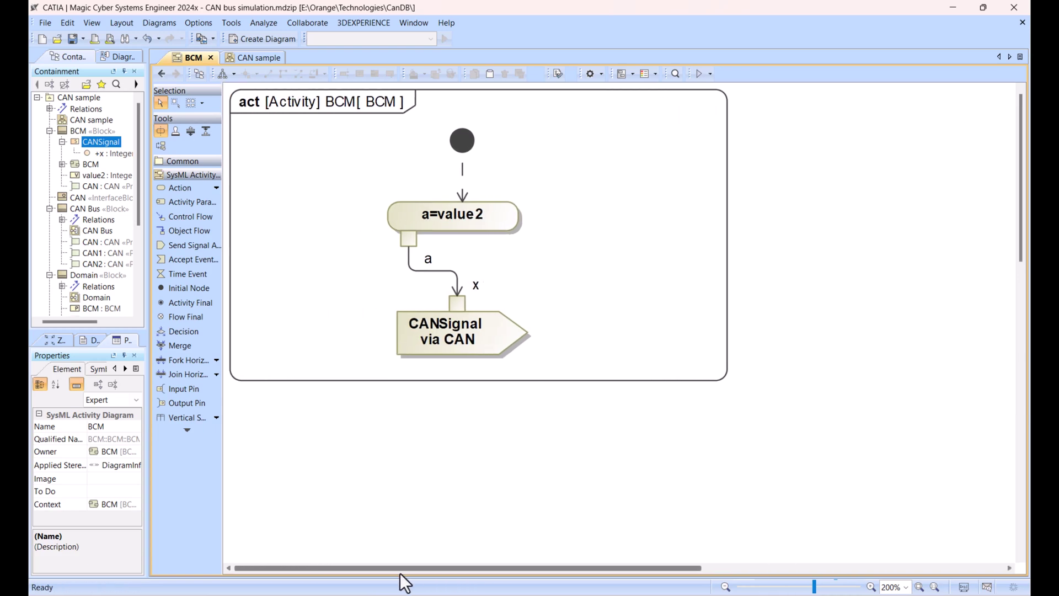
pyautogui.click(157, 77)
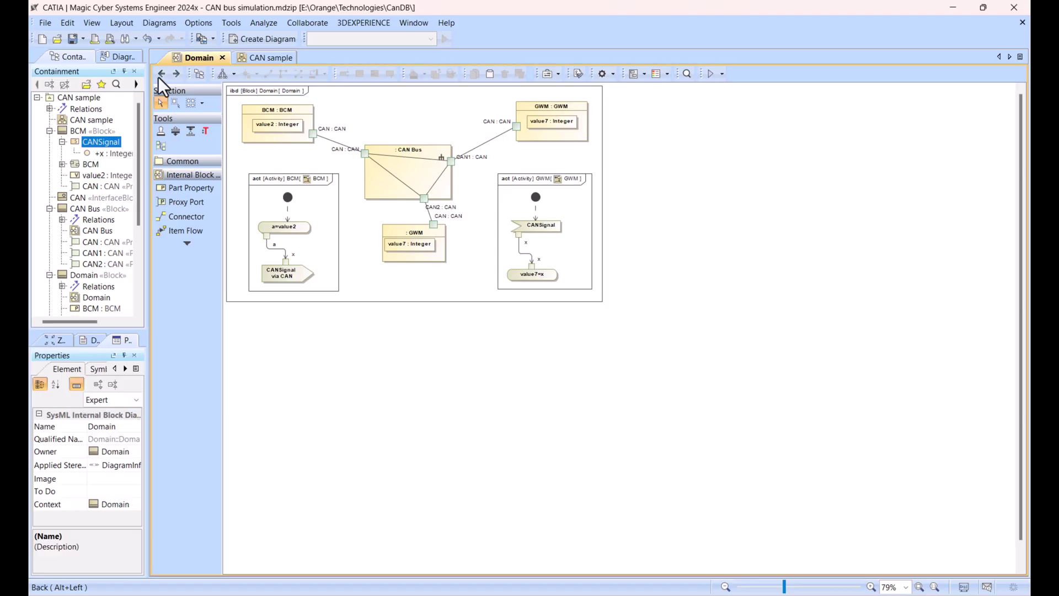
pyautogui.click(158, 78)
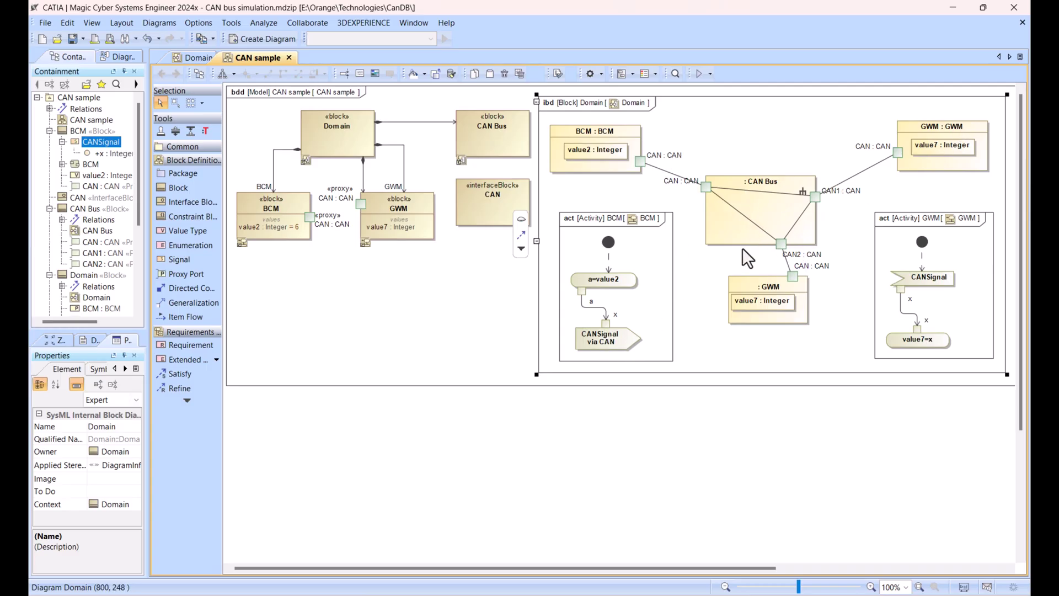
# Step: Start a Domain simulation session with a cleared console and a slower animation speed
pyautogui.click(319, 118)
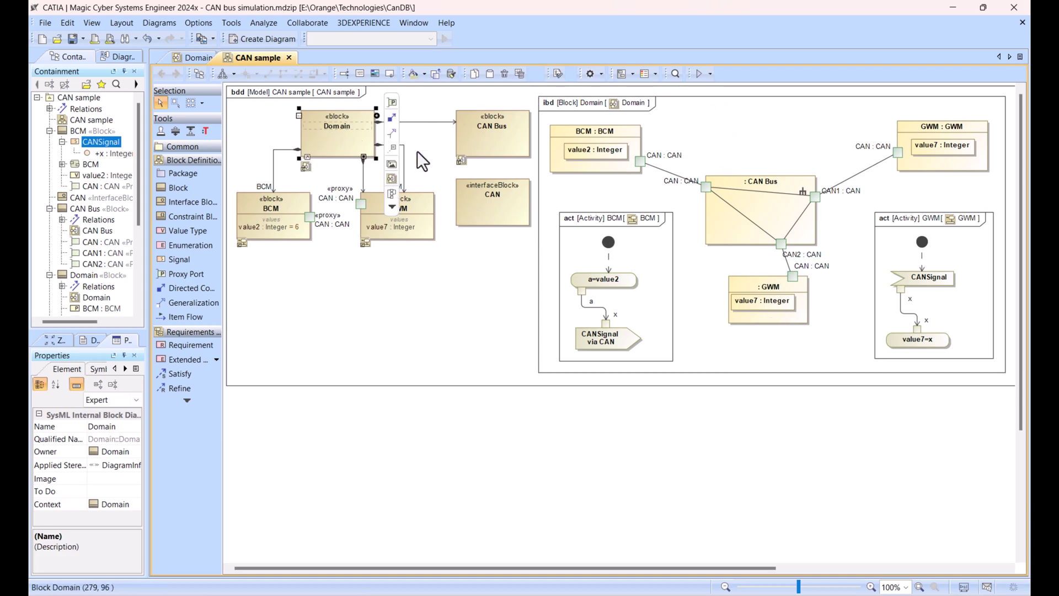
pyautogui.click(709, 74)
pyautogui.click(711, 88)
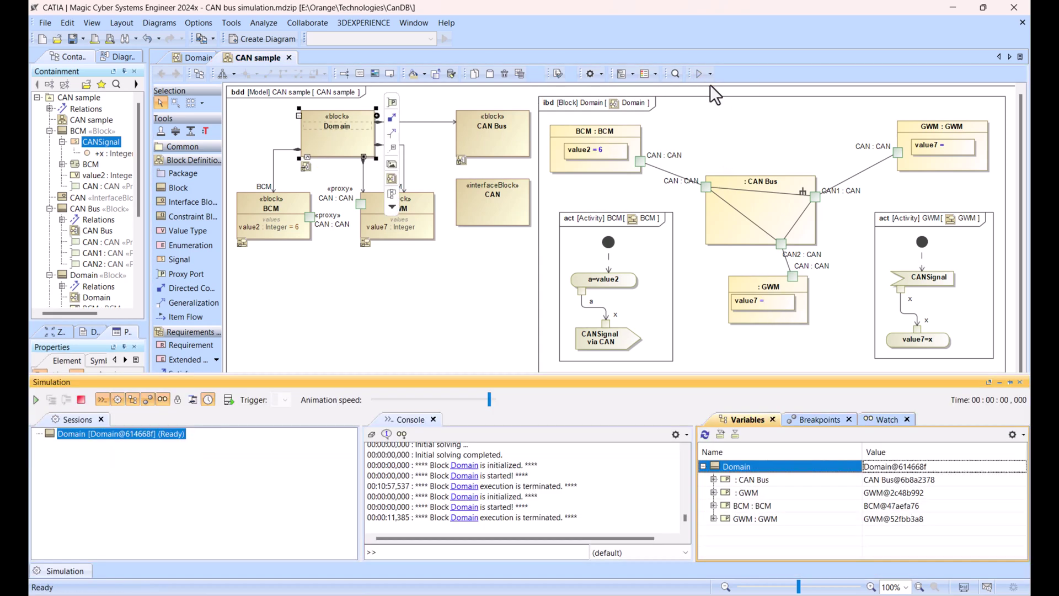
pyautogui.click(371, 434)
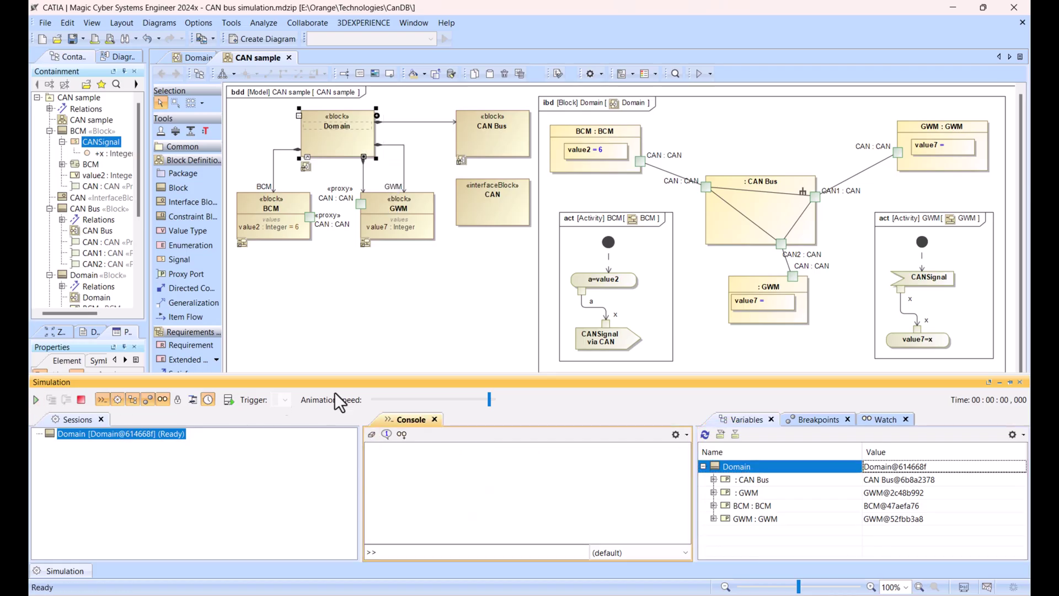
pyautogui.click(478, 397)
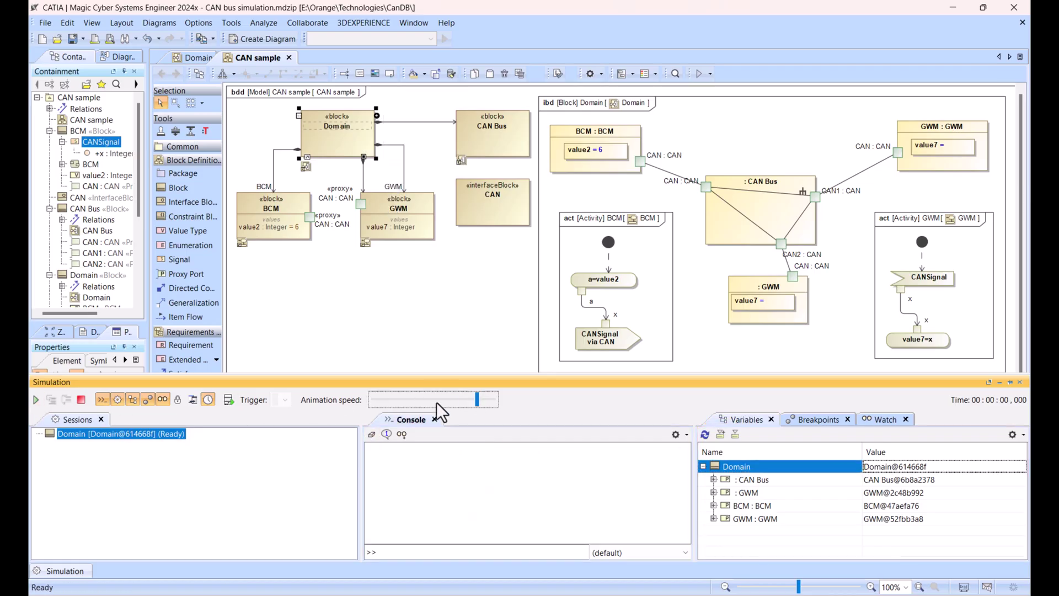
pyautogui.click(36, 399)
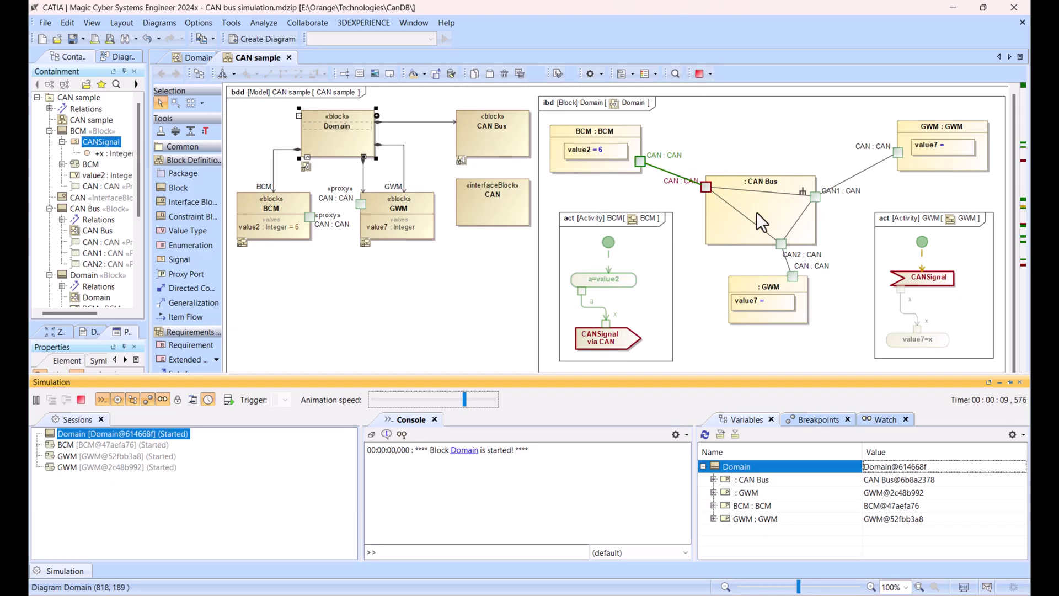
# Step: Expand BCM : BCM in the Variables tab to confirm value2 = 6
pyautogui.click(714, 505)
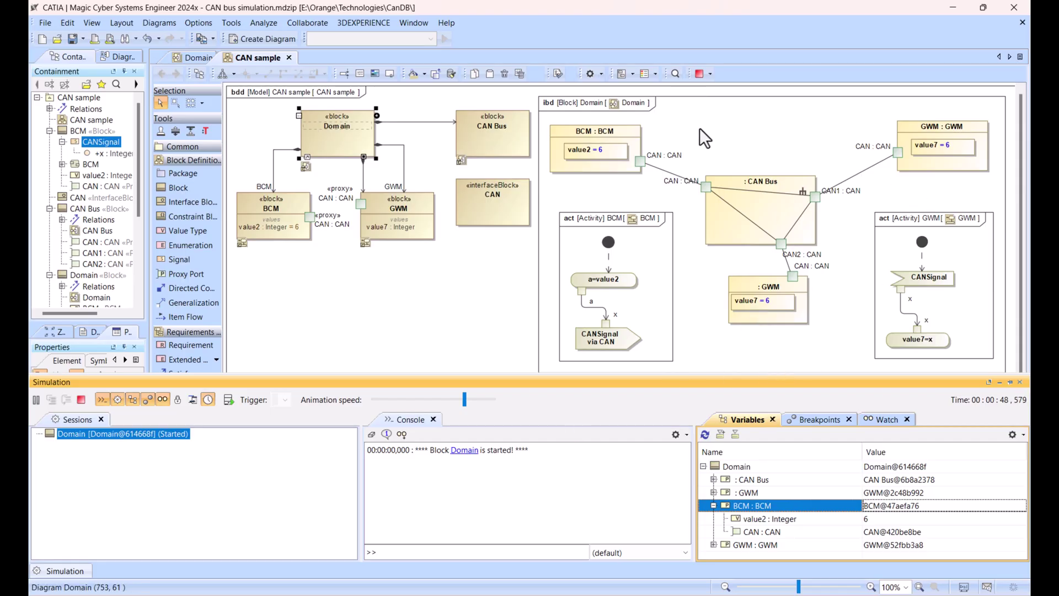
# Step: Add flow property flow 1 to the CAN interface block and stop the running simulation
pyautogui.click(500, 216)
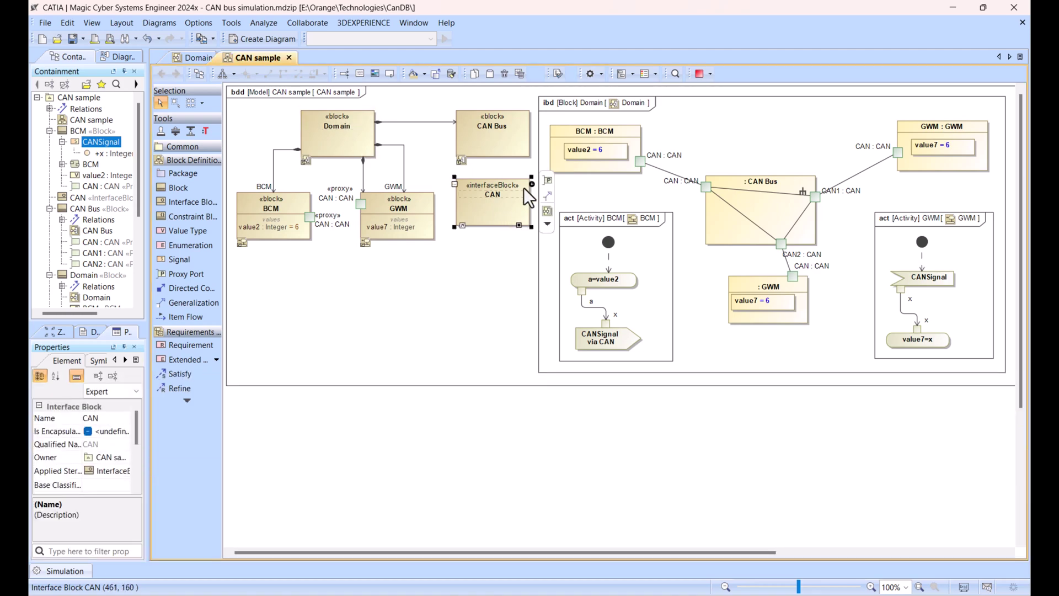
pyautogui.click(547, 181)
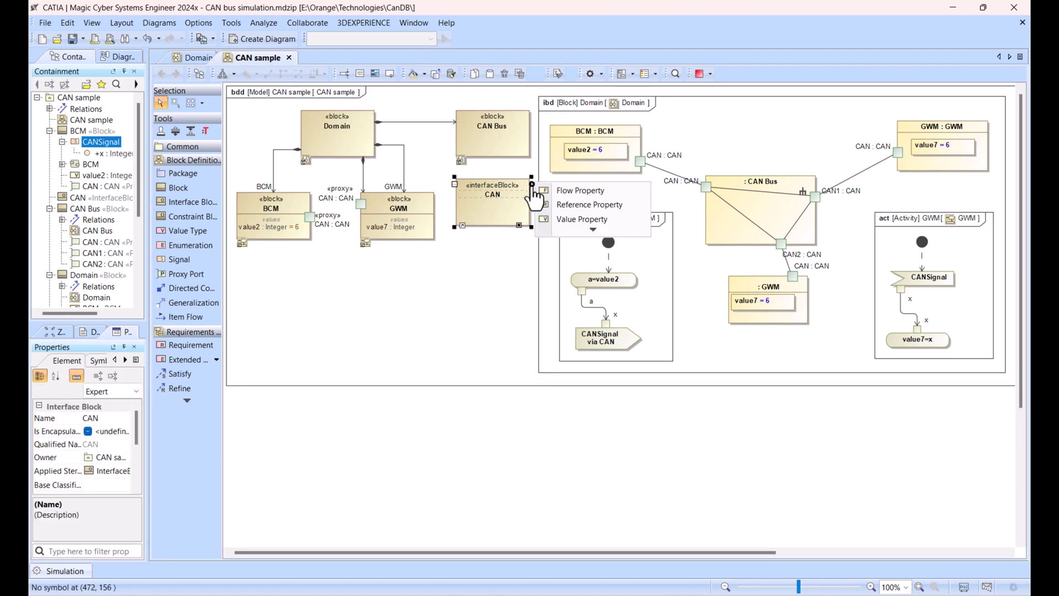
pyautogui.click(579, 194)
pyautogui.click(498, 229)
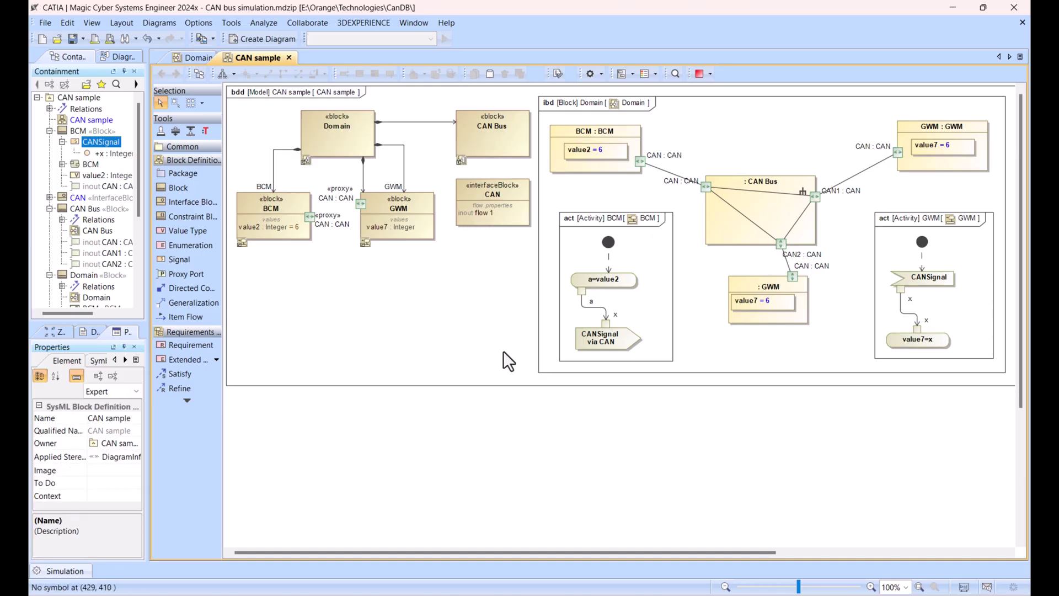
pyautogui.click(699, 76)
pyautogui.click(486, 219)
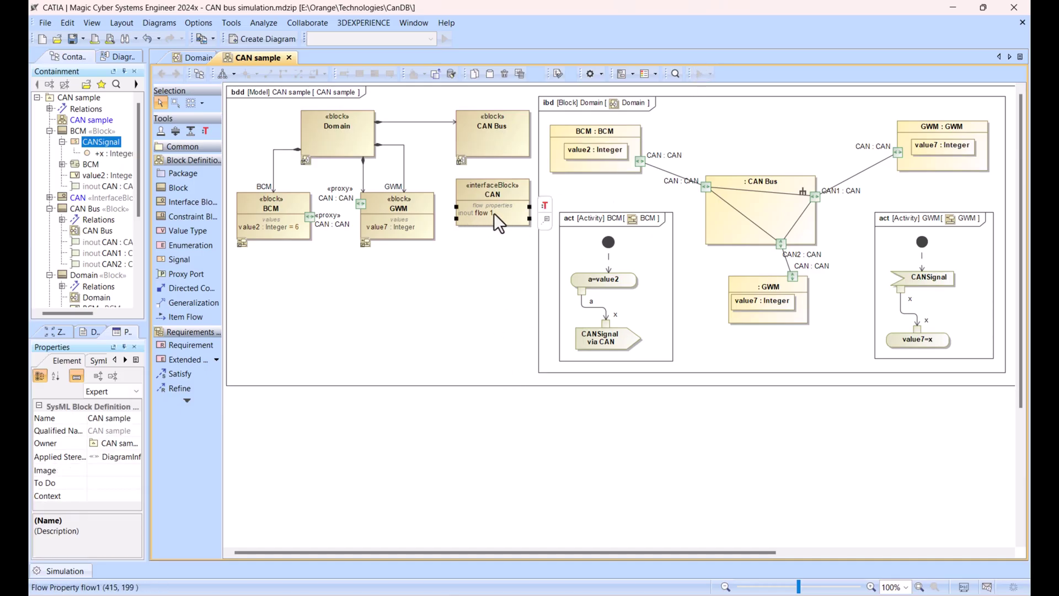
pyautogui.click(484, 213)
# Step: Create a signal 'test' under BCM in Containment and drag it onto CAN's flow 1 as its type
pyautogui.click(85, 130)
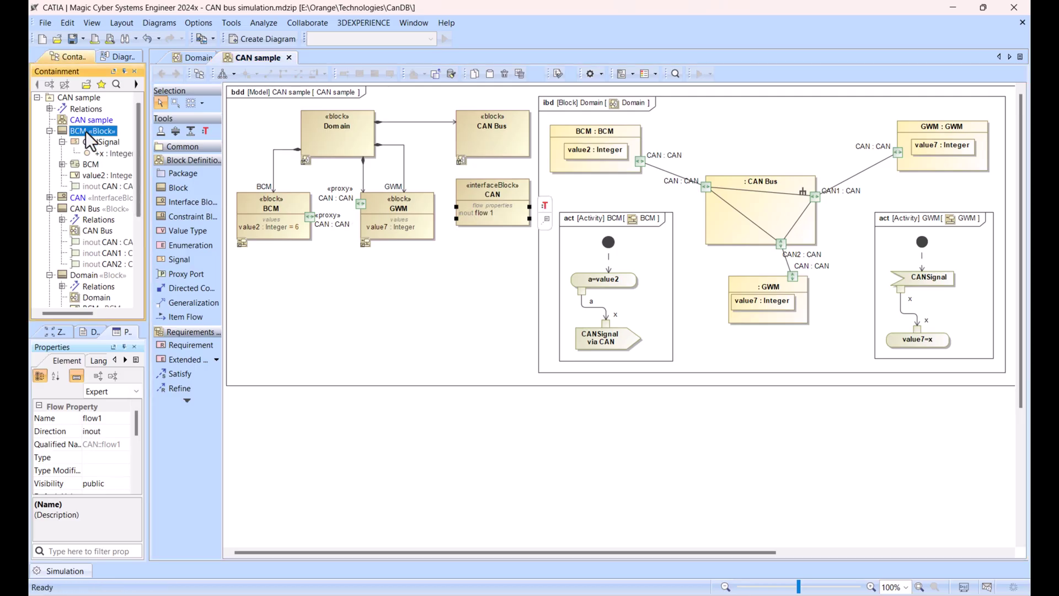
pyautogui.rightClick(85, 131)
pyautogui.click(118, 140)
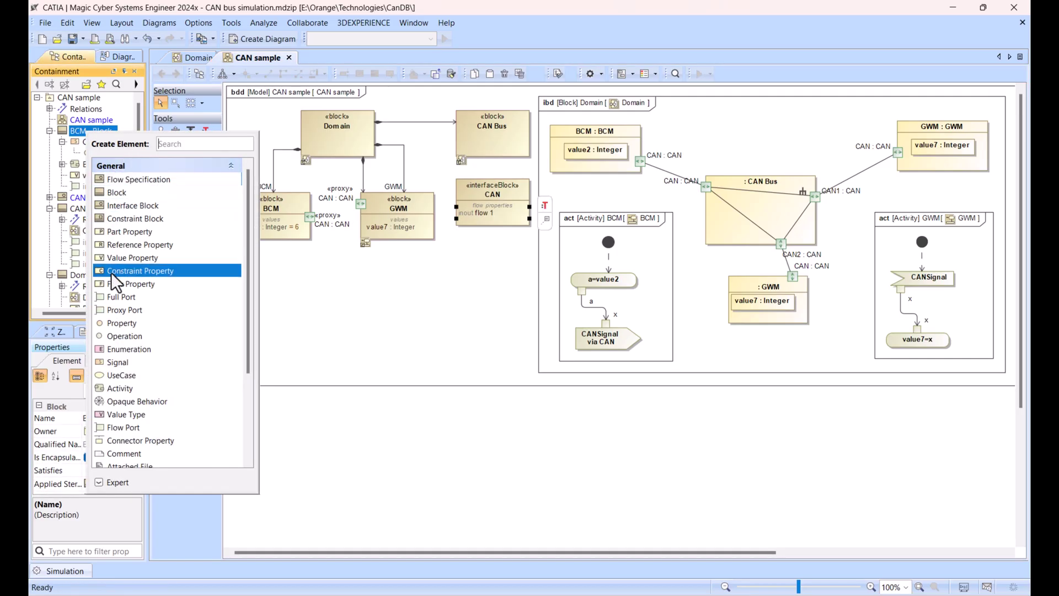
pyautogui.click(116, 362)
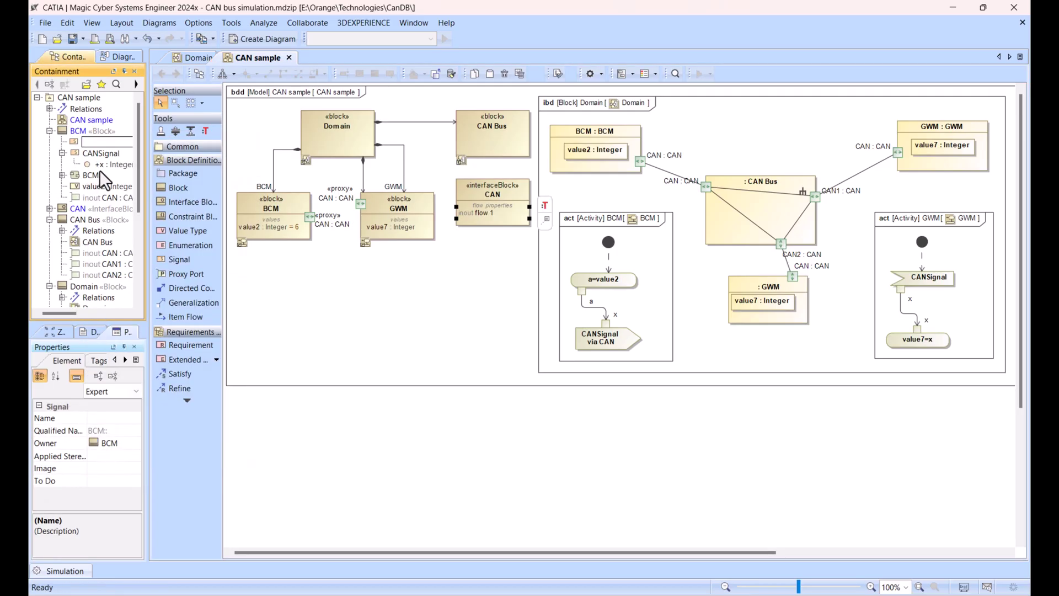
pyautogui.write('test')
pyautogui.press('Return')
pyautogui.press('Down')
pyautogui.press('Down')
pyautogui.press('Down')
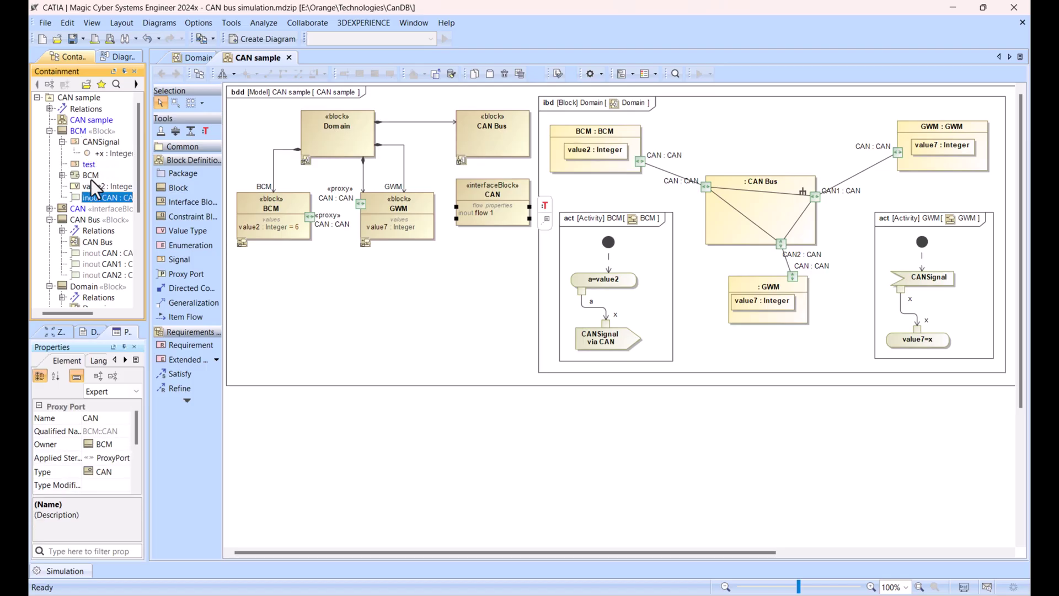
pyautogui.moveTo(88, 165); pyautogui.dragTo(474, 213)
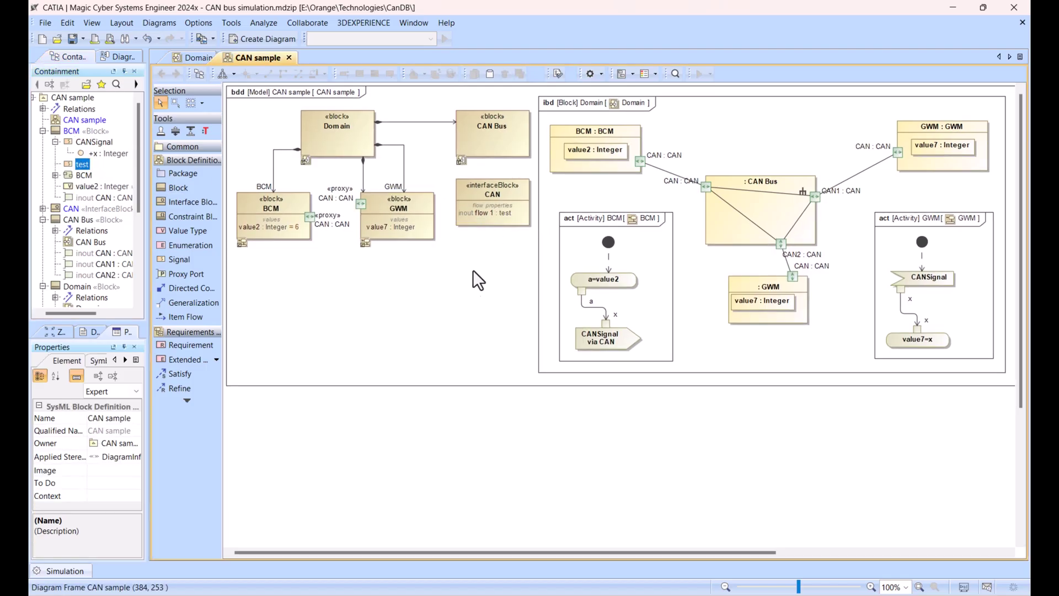
# Step: Rerun Domain with a cleared console and slightly faster animation until both GWM parts show value7 = 6
pyautogui.click(317, 124)
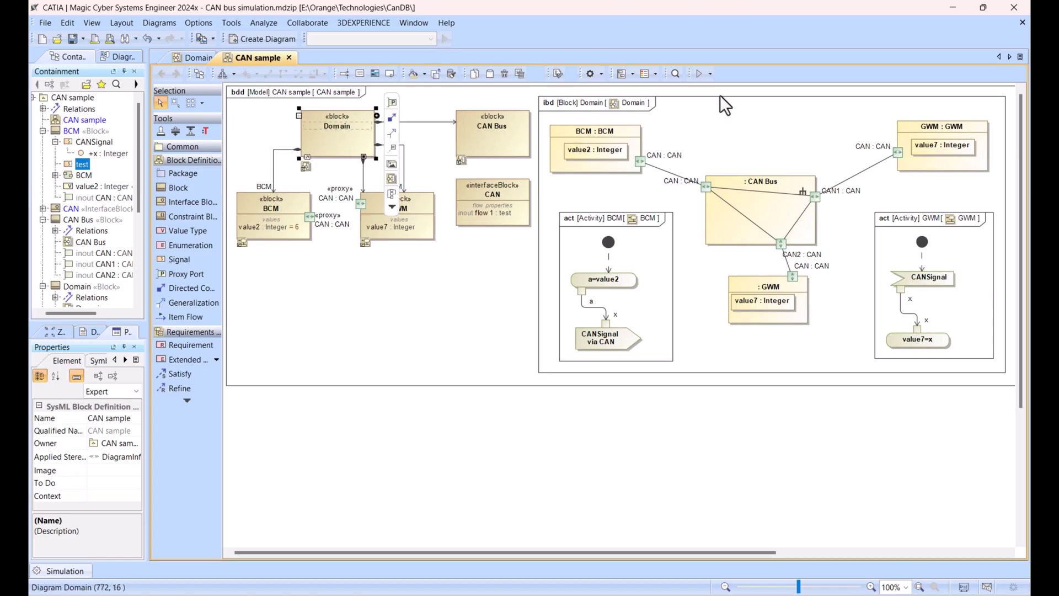
pyautogui.click(700, 74)
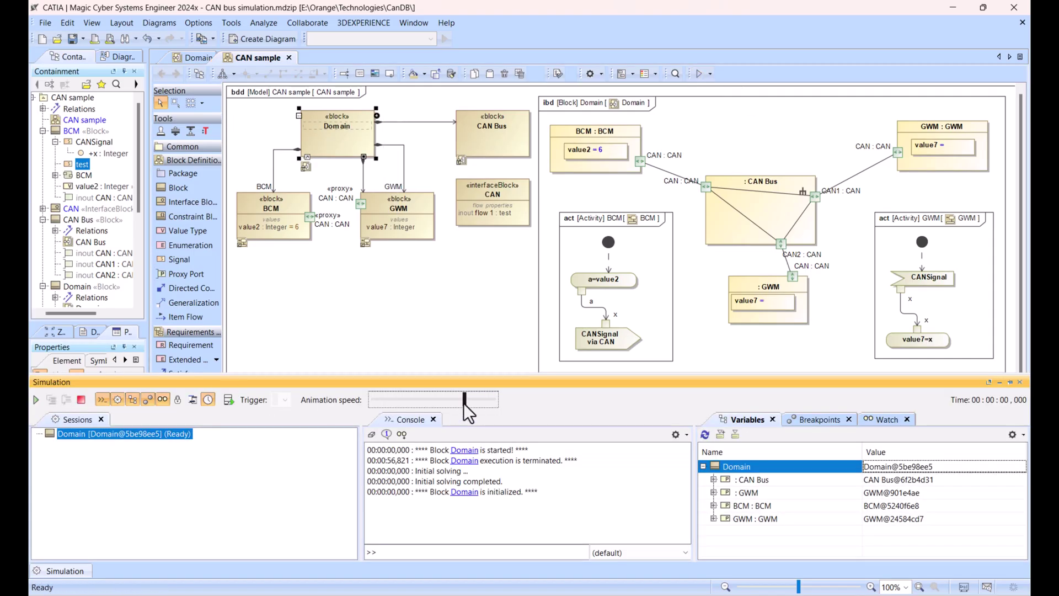
pyautogui.click(373, 435)
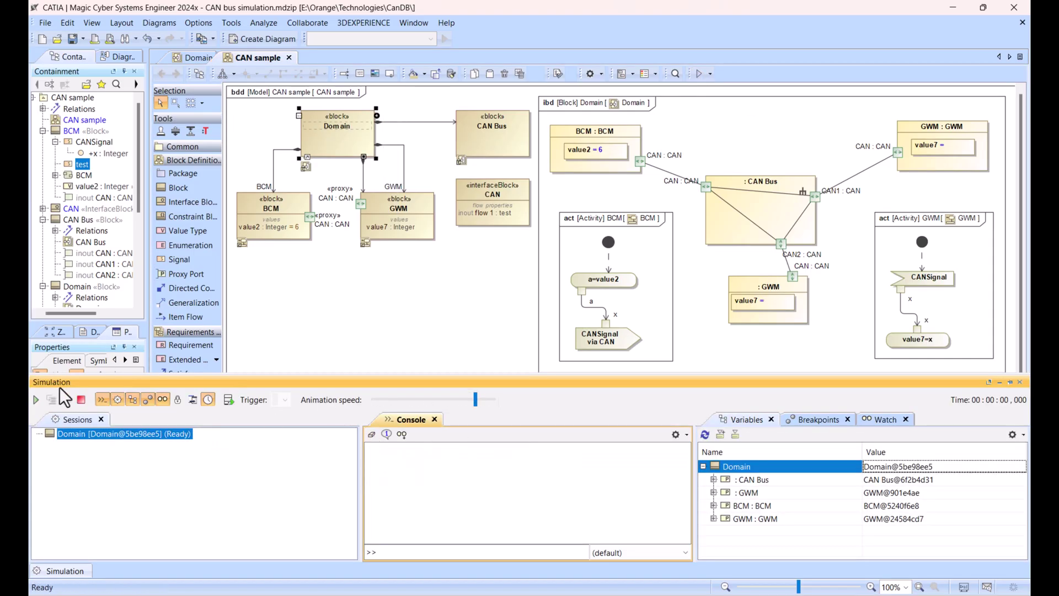
pyautogui.click(36, 399)
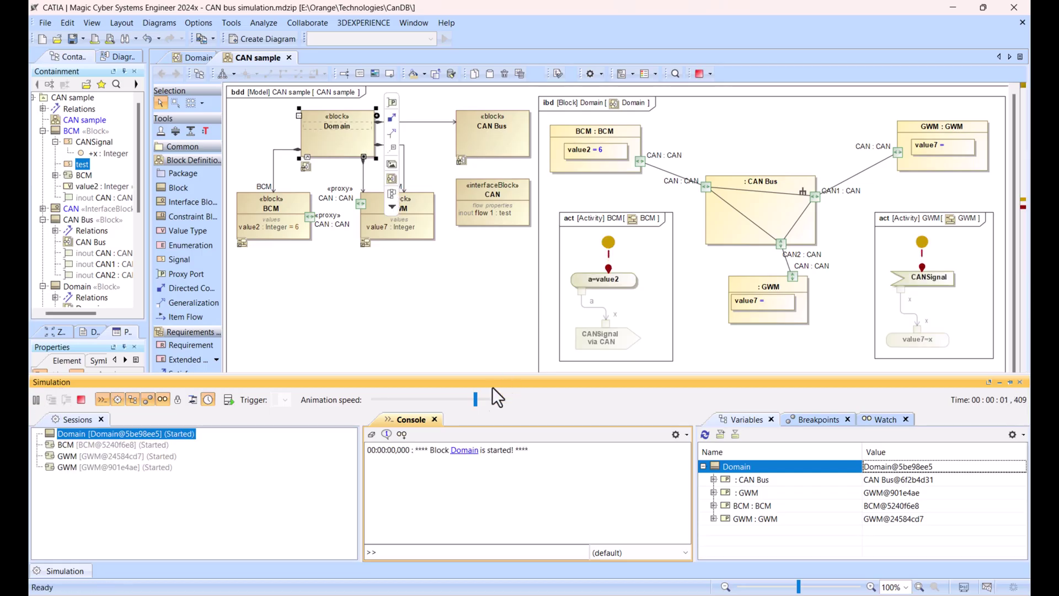
pyautogui.moveTo(479, 400); pyautogui.dragTo(481, 399)
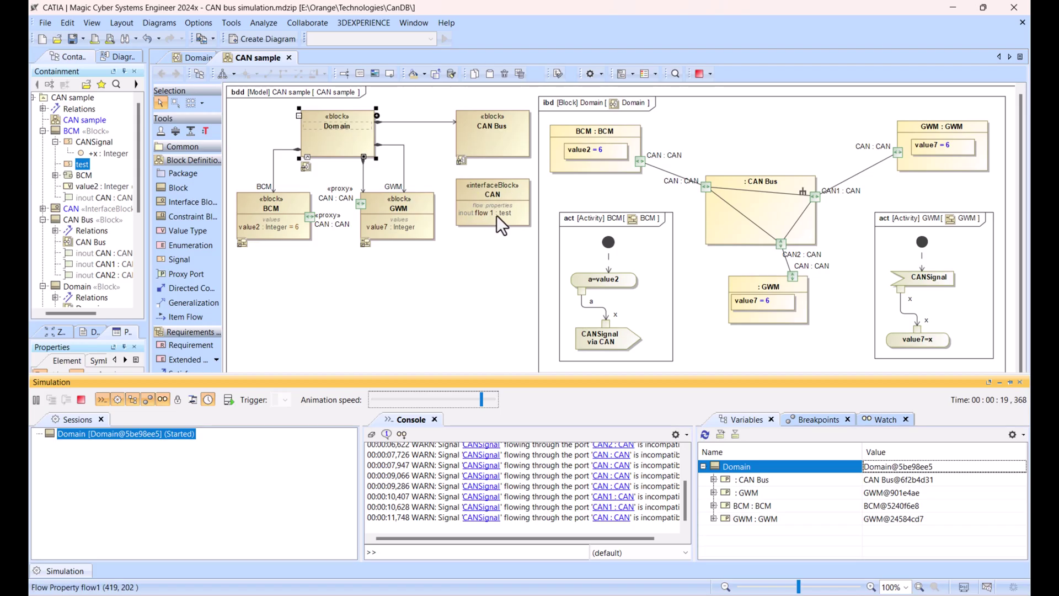
pyautogui.scroll(2, 450, 502)
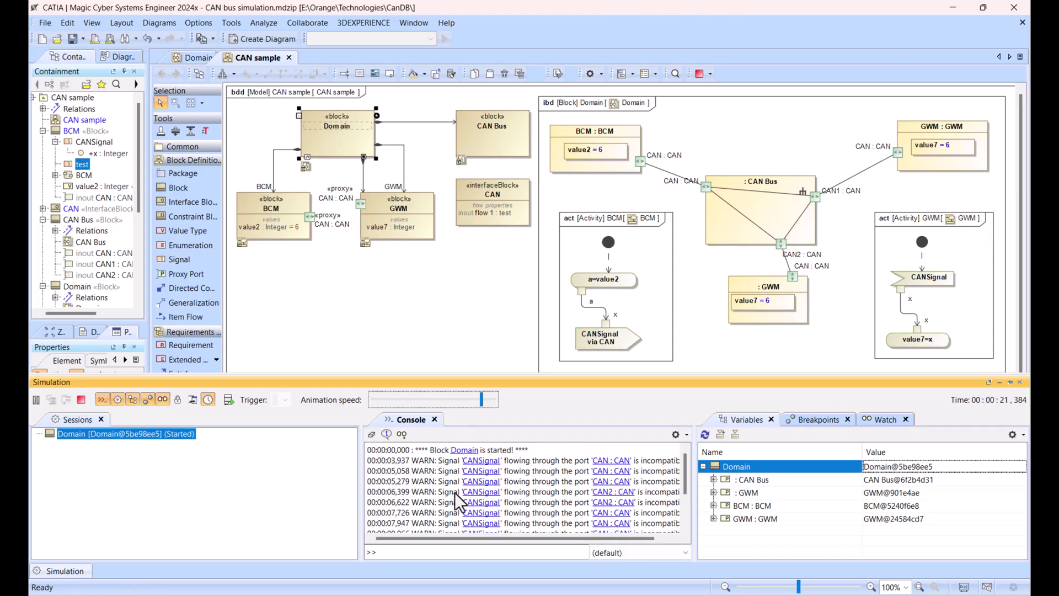
pyautogui.scroll(-2, 478, 488)
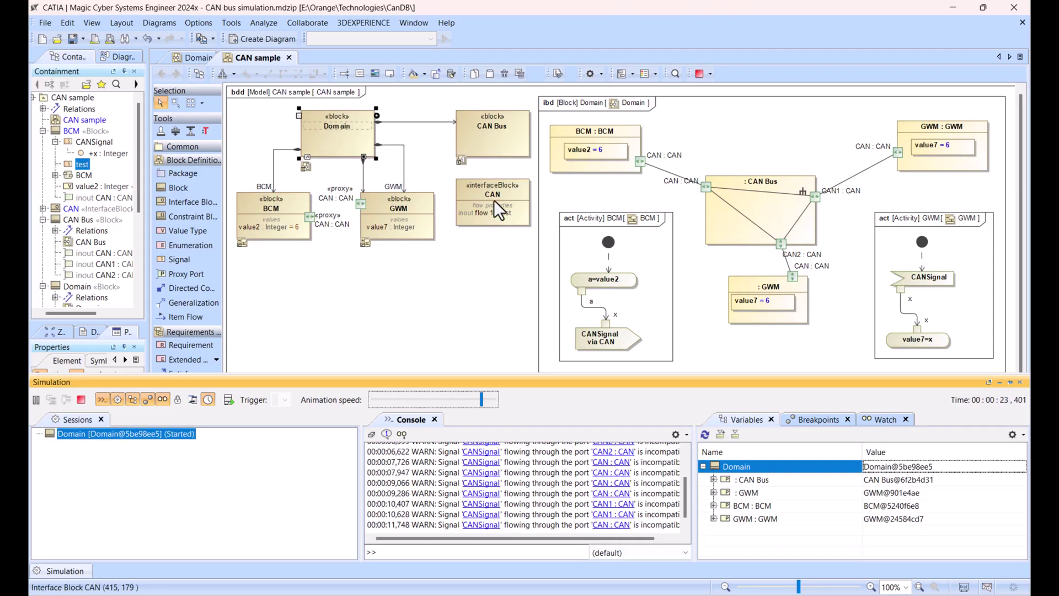
# Step: Retype CAN's flow 1 from test to CANSignal and close the simulation
pyautogui.moveTo(86, 141); pyautogui.dragTo(494, 215)
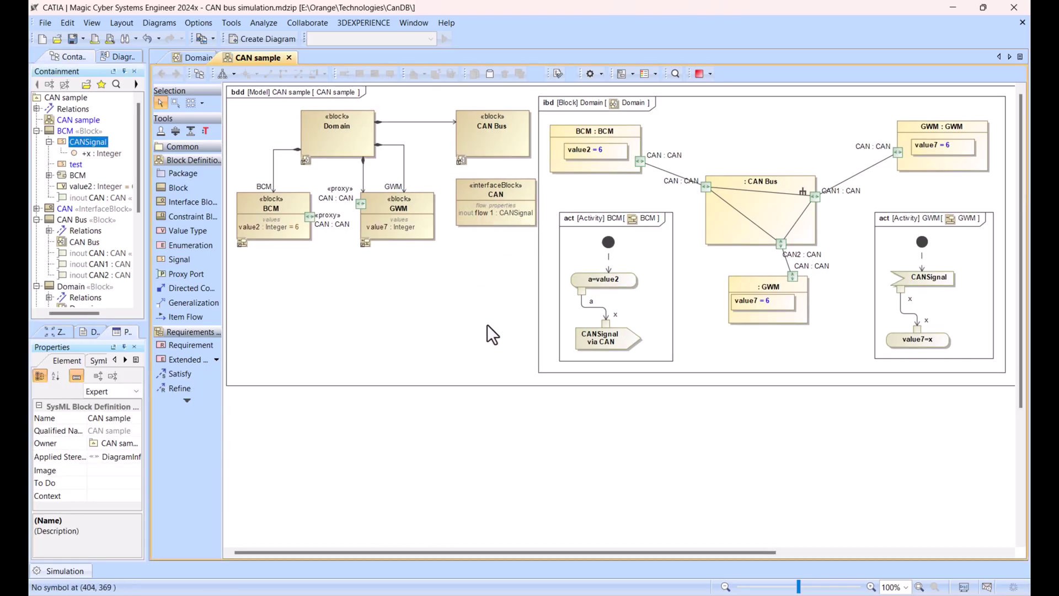
pyautogui.click(700, 74)
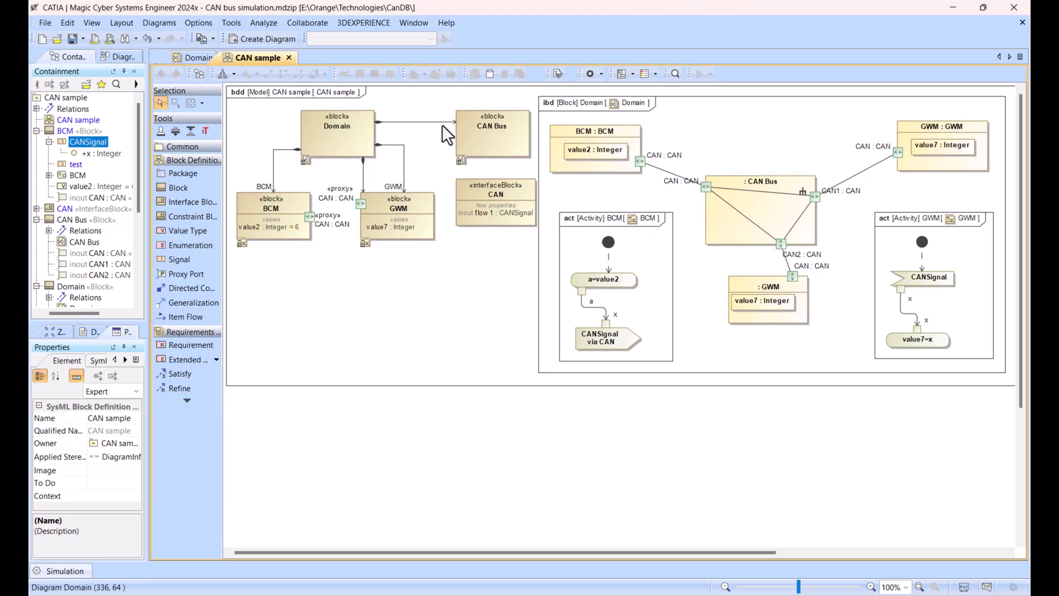
# Step: Launch a fresh Domain simulation with a cleared console, now free of incompatible-signal warnings
pyautogui.click(351, 130)
pyautogui.click(696, 74)
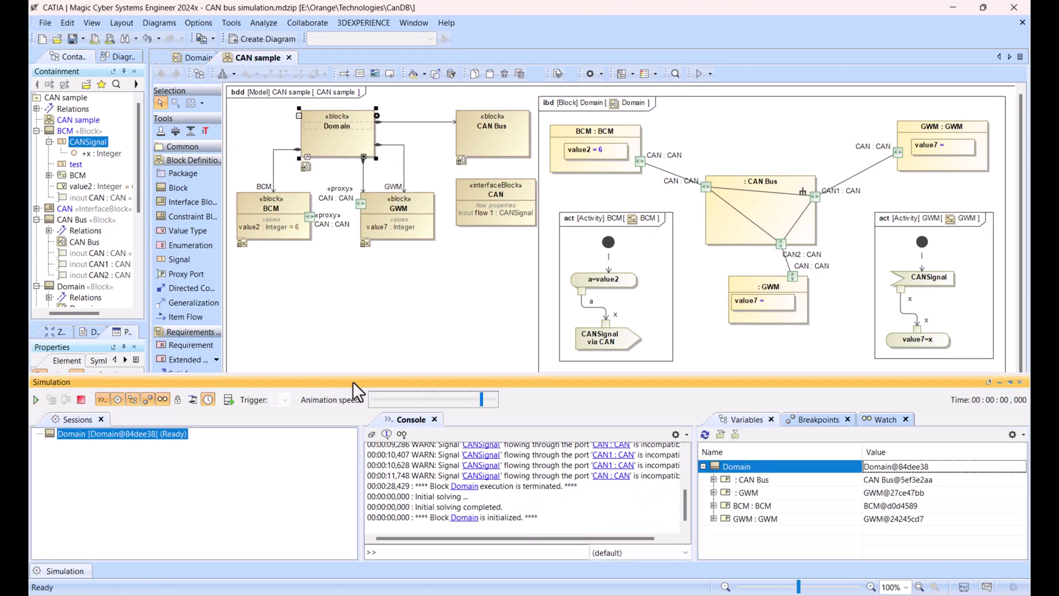
pyautogui.click(371, 434)
pyautogui.click(37, 400)
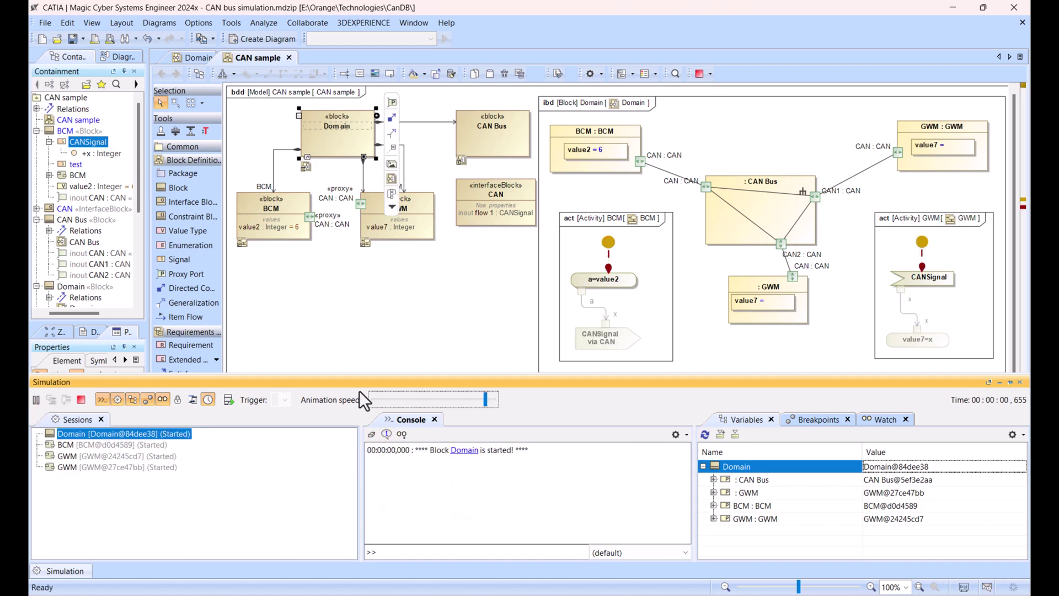